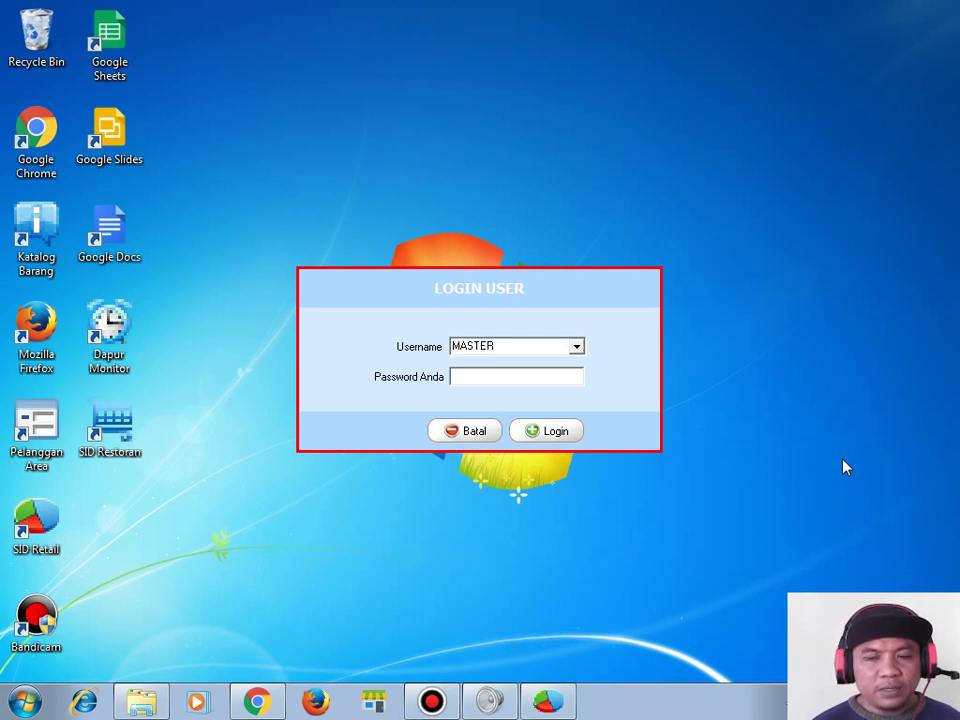
- Log in as the MASTER user with the account password, closing the Sound window and the startup warning
click(459, 376)
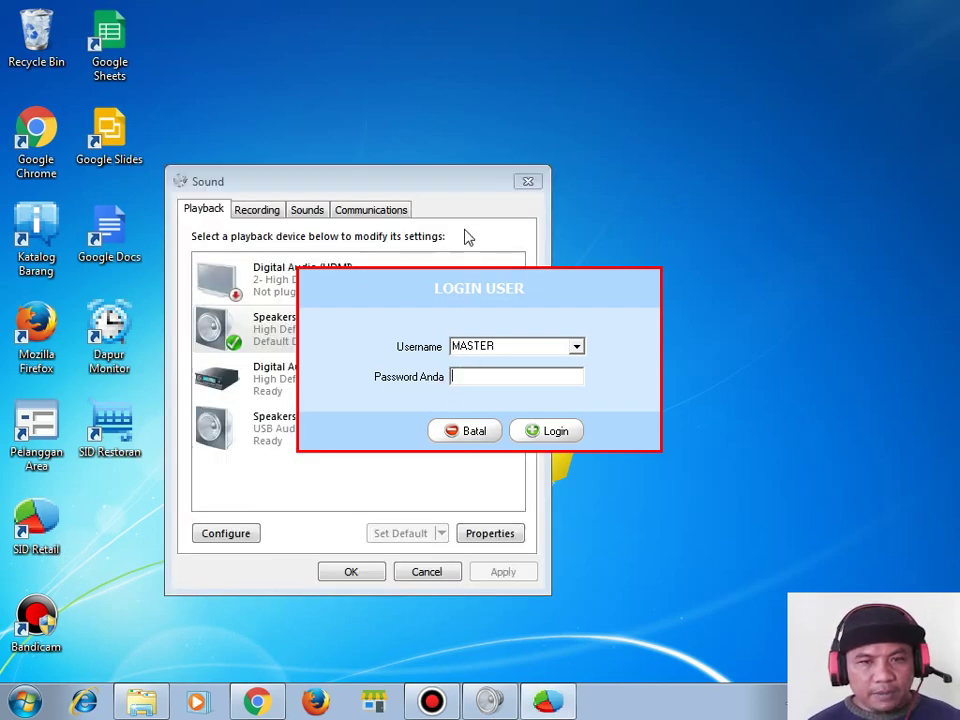
click(527, 180)
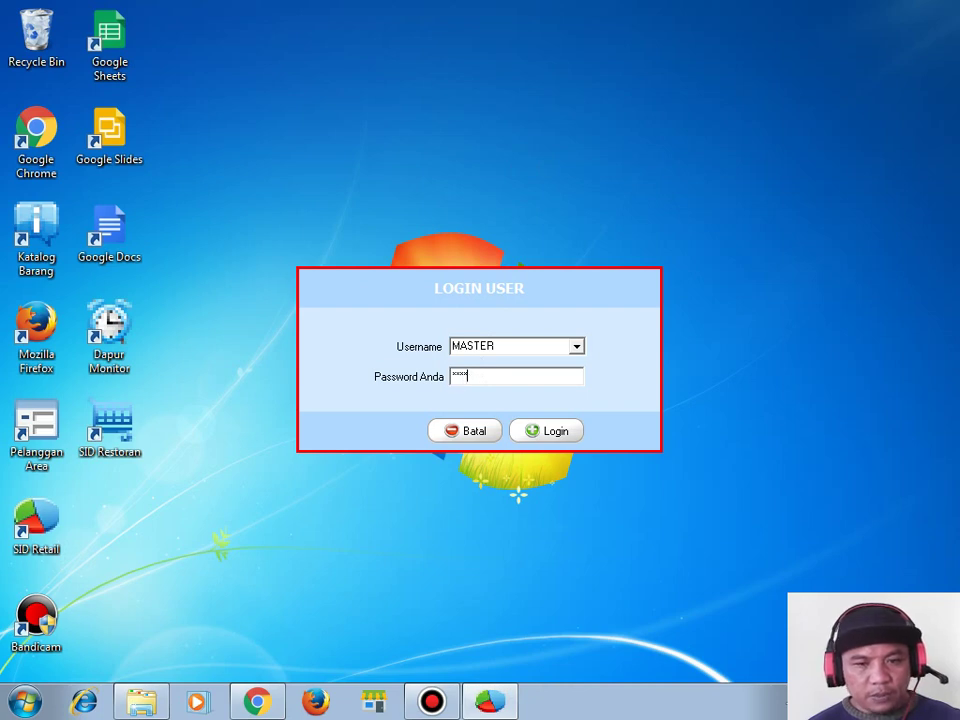
click(546, 431)
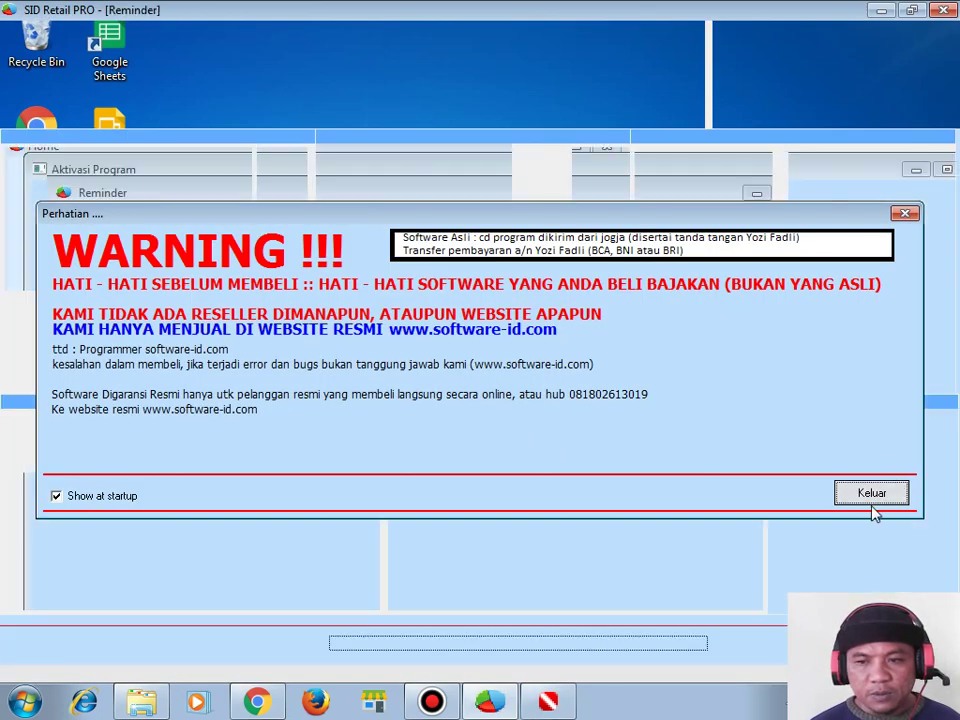
click(871, 493)
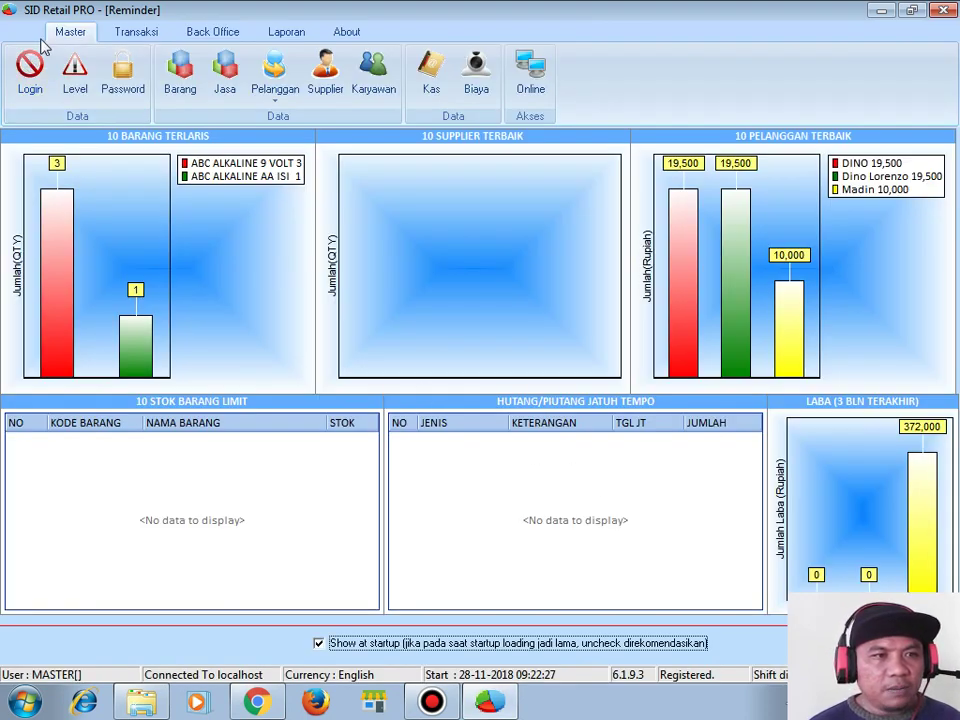
- Open ABC ALKALINE 9 VOLT for editing from the goods master data and view its standard details
click(171, 92)
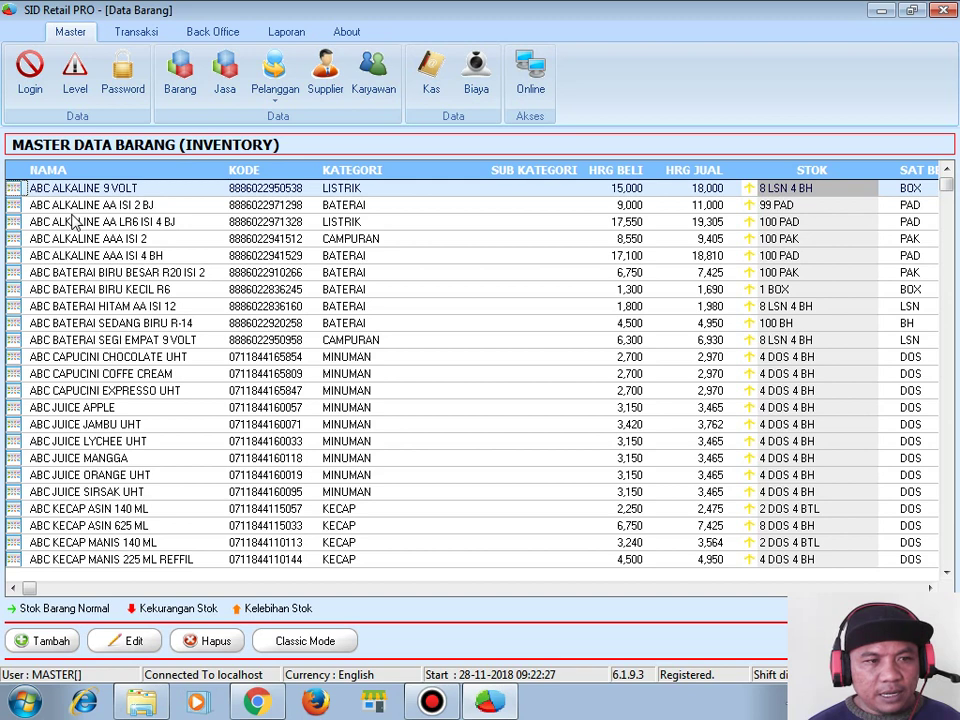
click(100, 288)
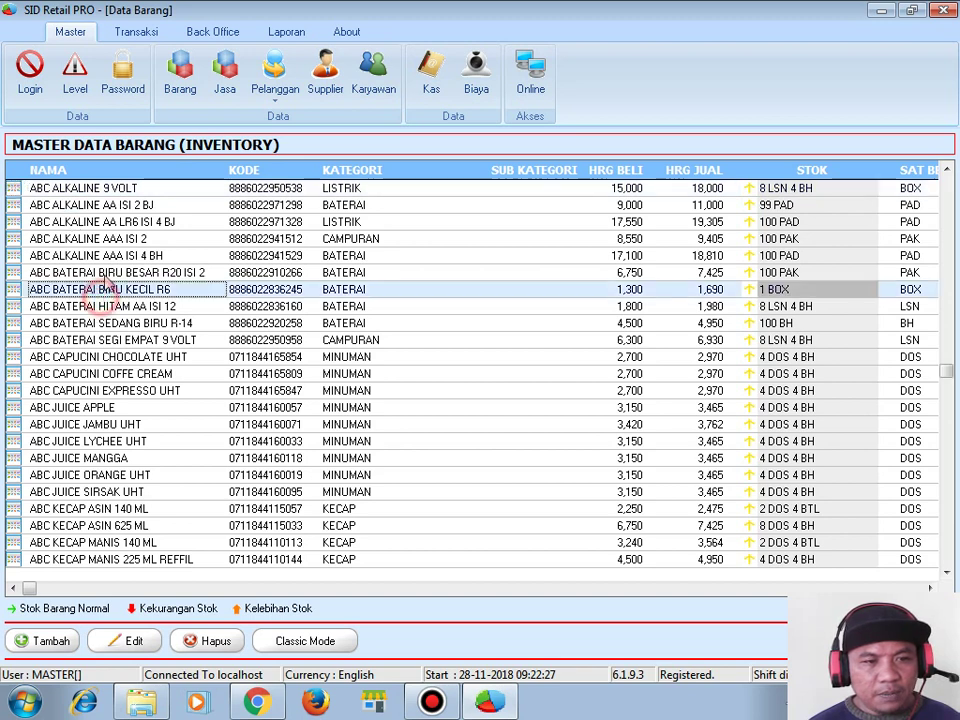
click(96, 190)
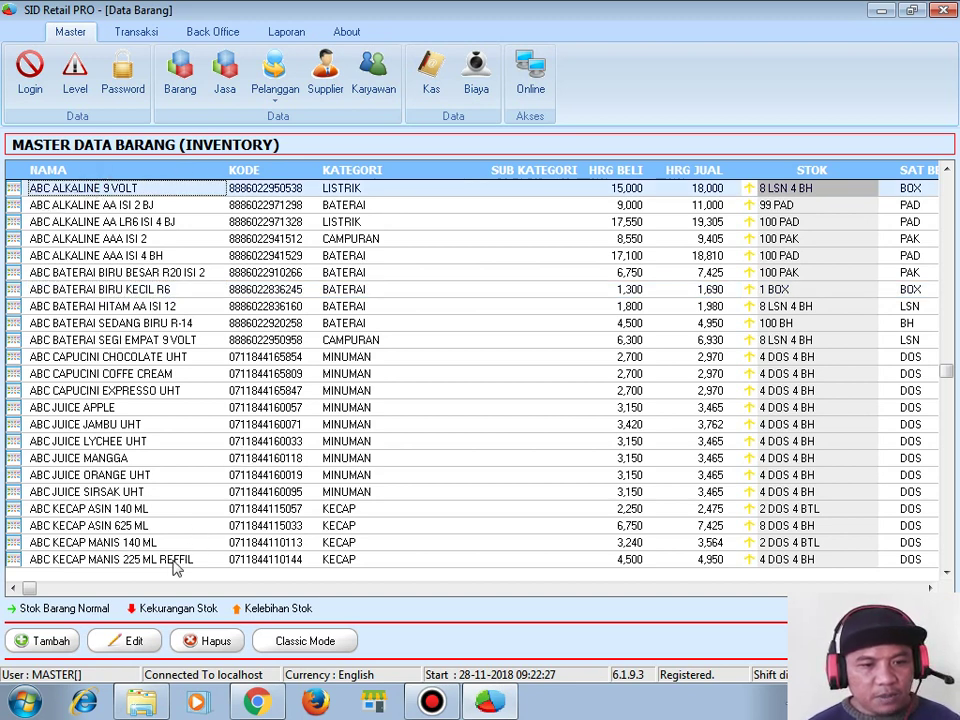
click(135, 643)
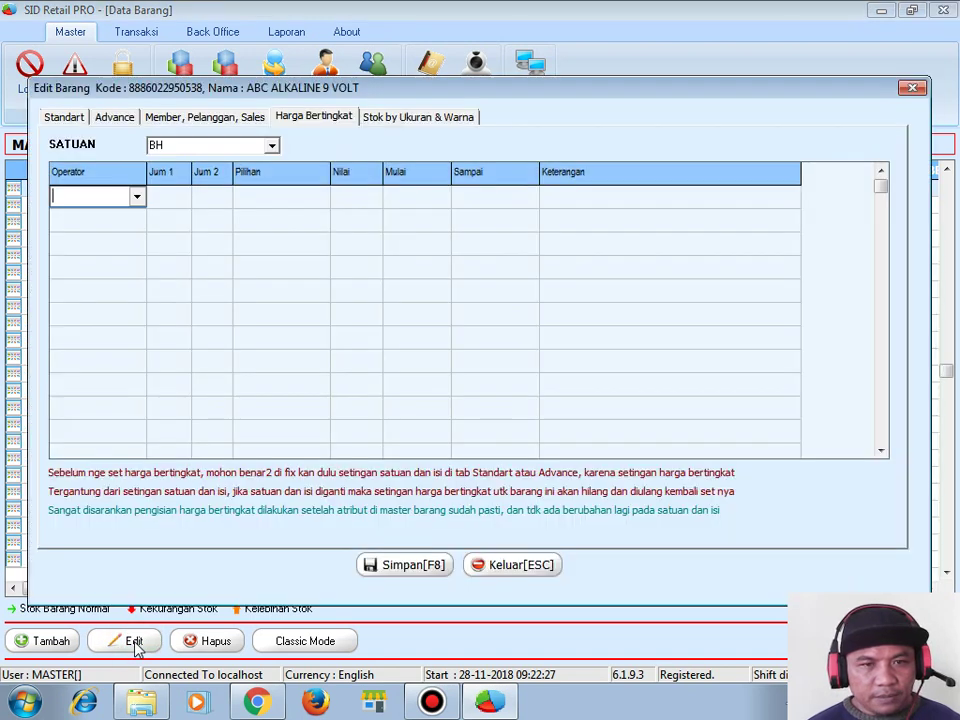
click(52, 117)
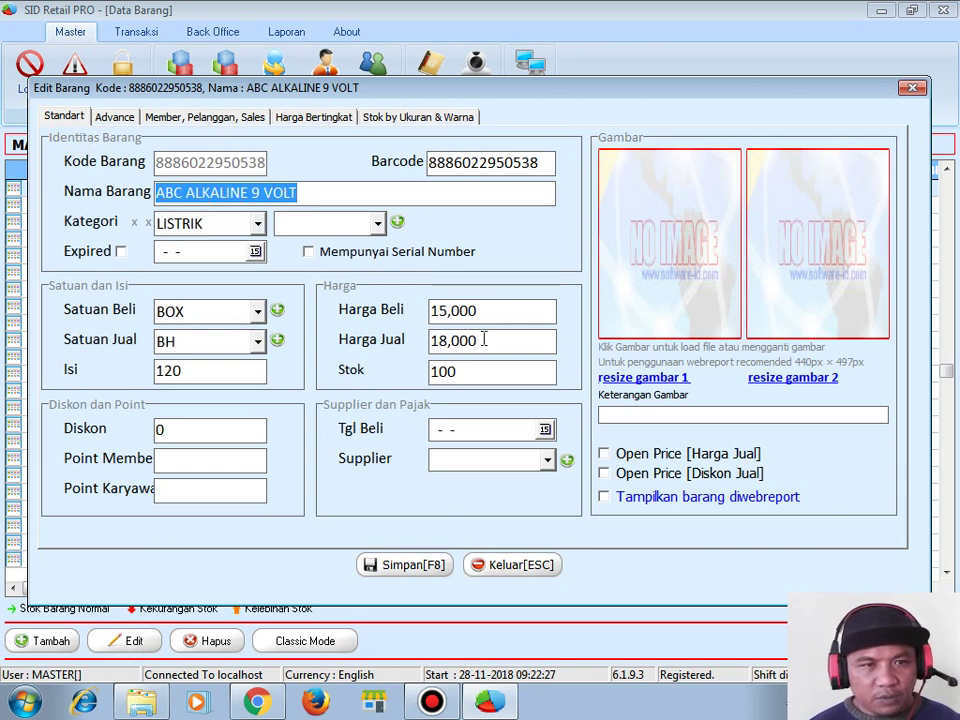
- Add a tiered price for unit BH with operator Antara, quantities 2 to 5, option Harga and value 17000
click(296, 118)
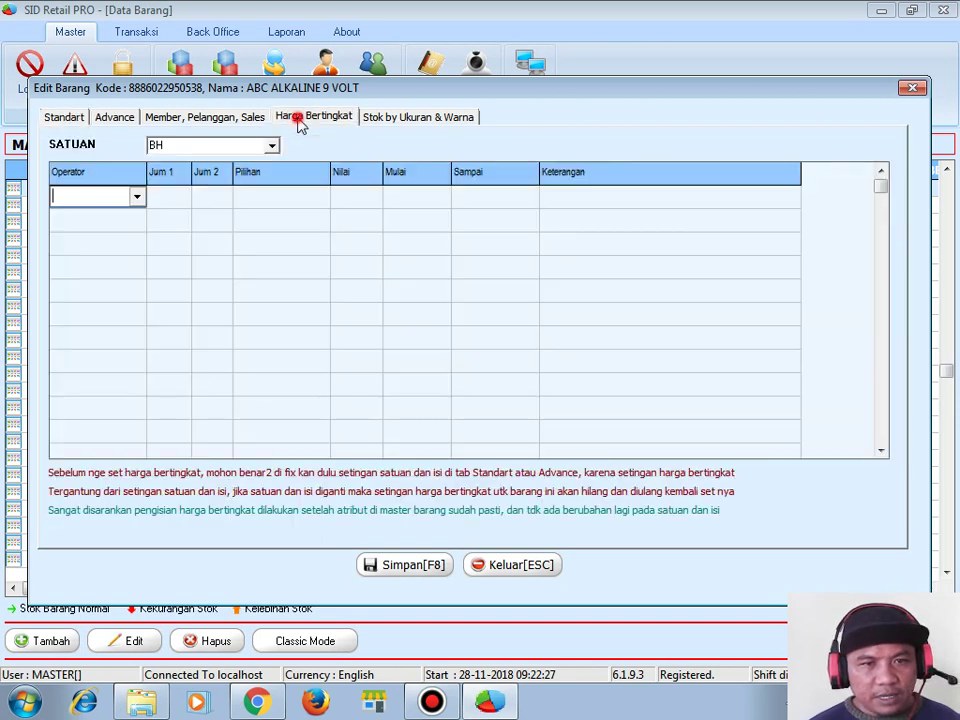
click(137, 198)
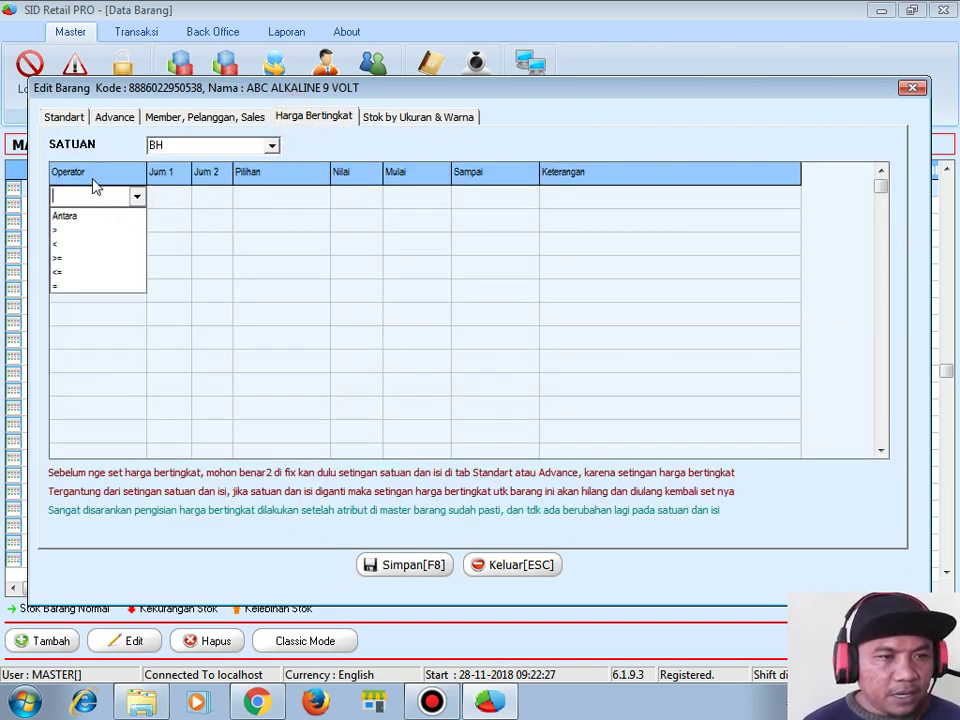
click(65, 216)
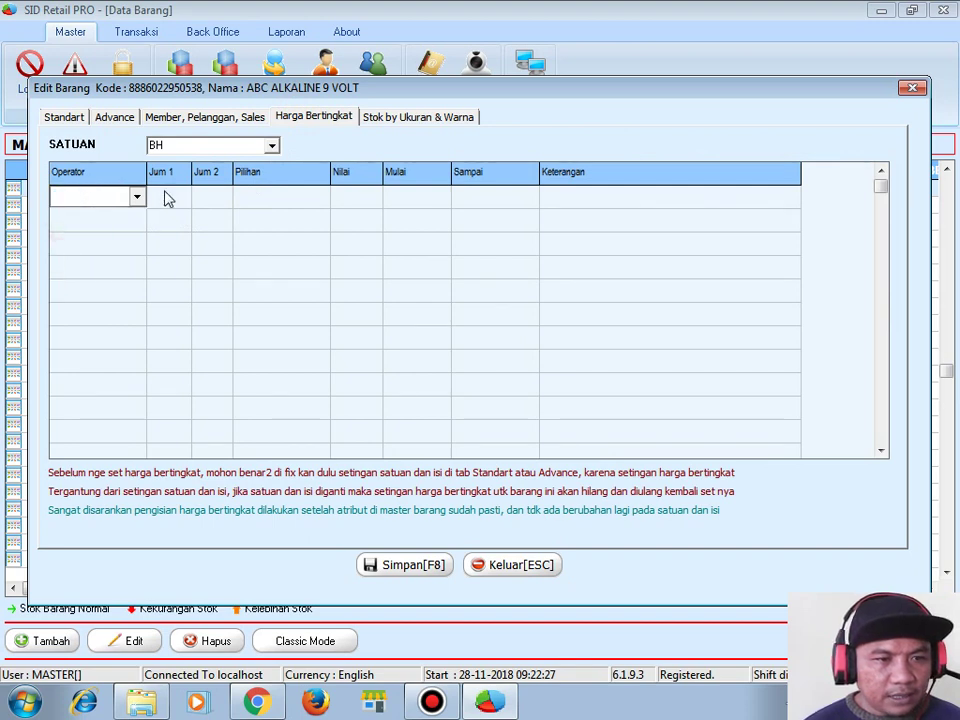
click(164, 195)
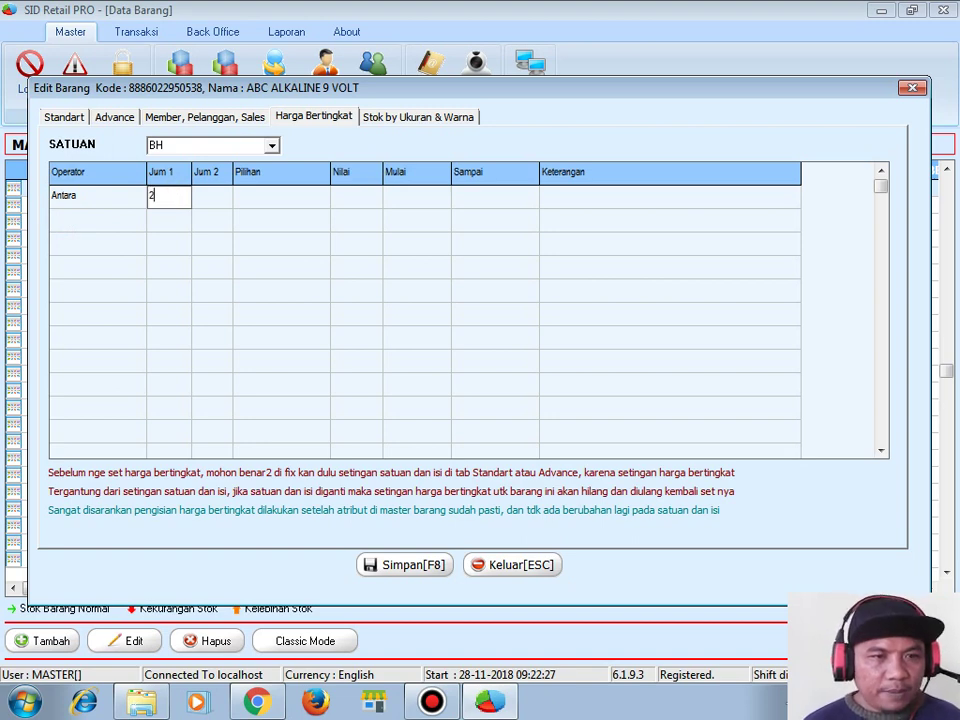
click(208, 197)
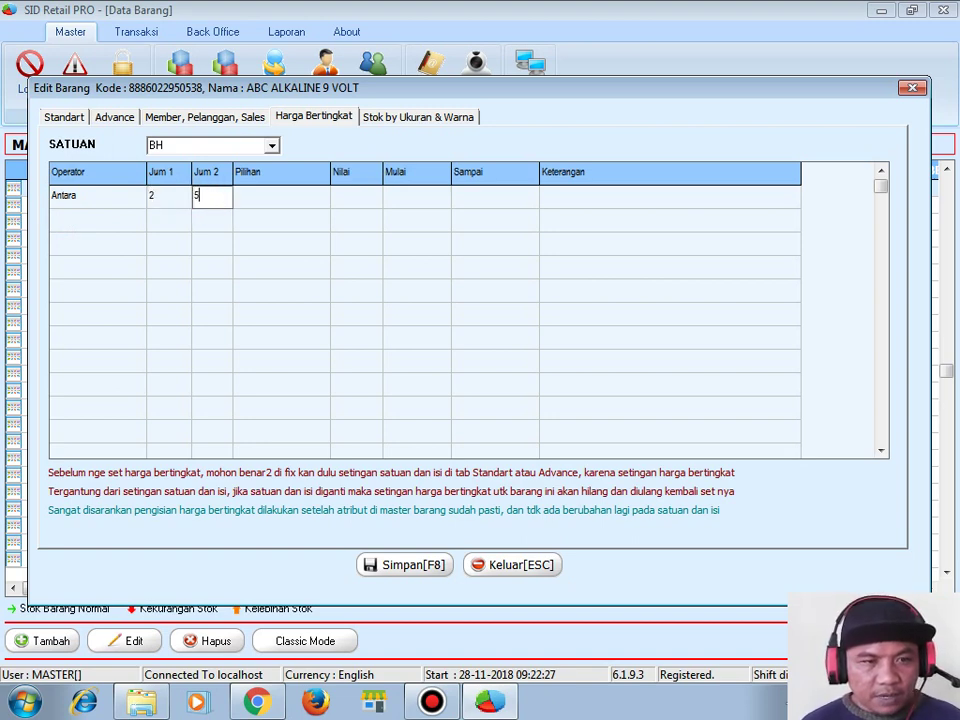
text(5)
click(251, 195)
click(320, 198)
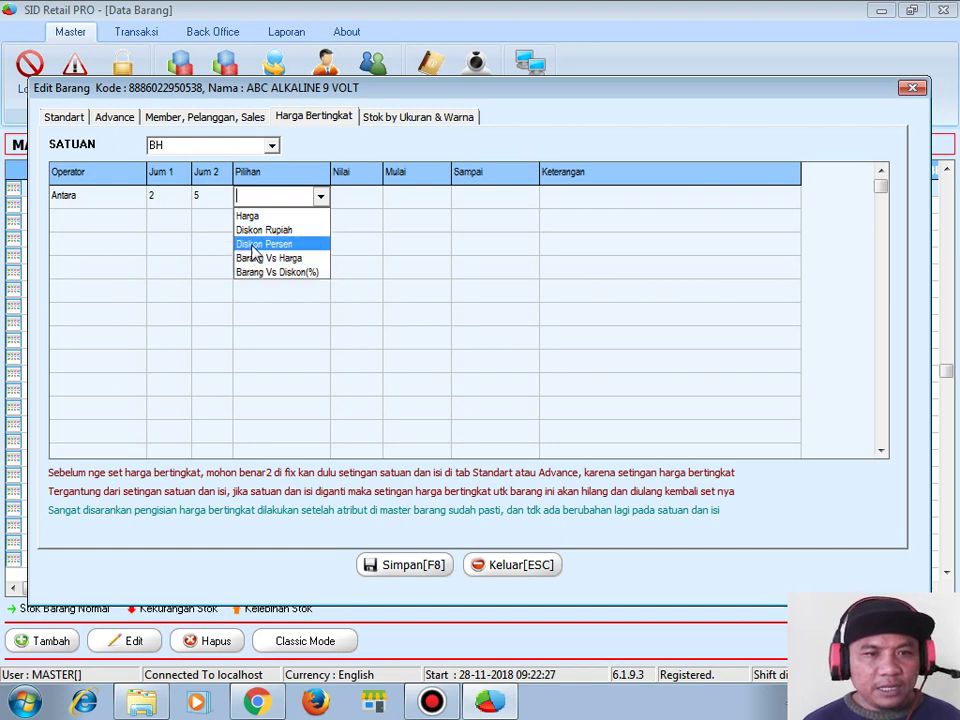
click(250, 217)
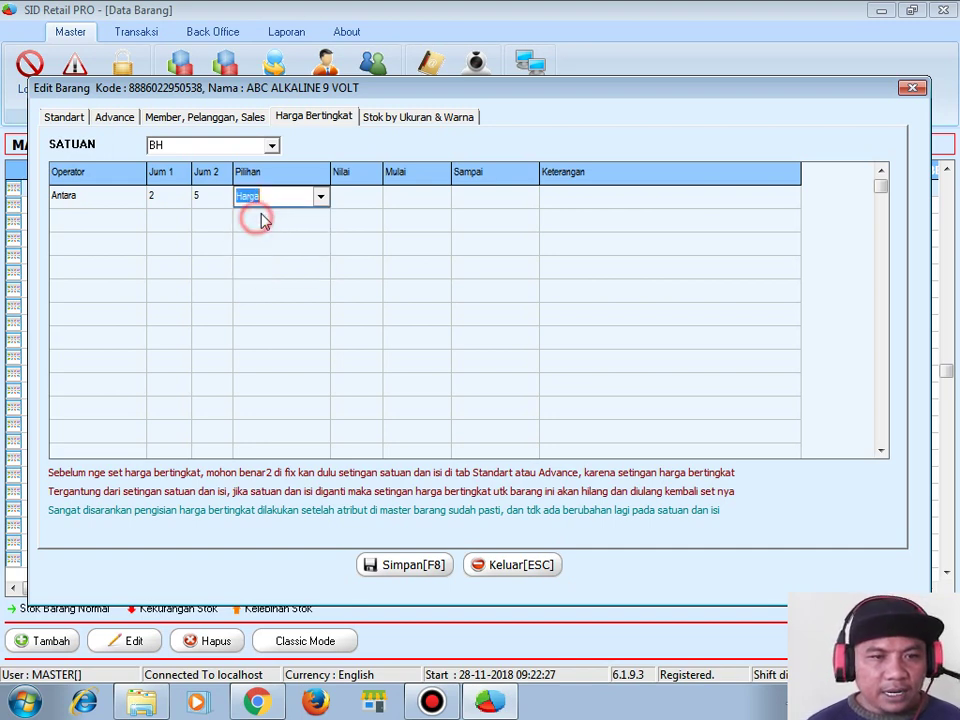
click(348, 197)
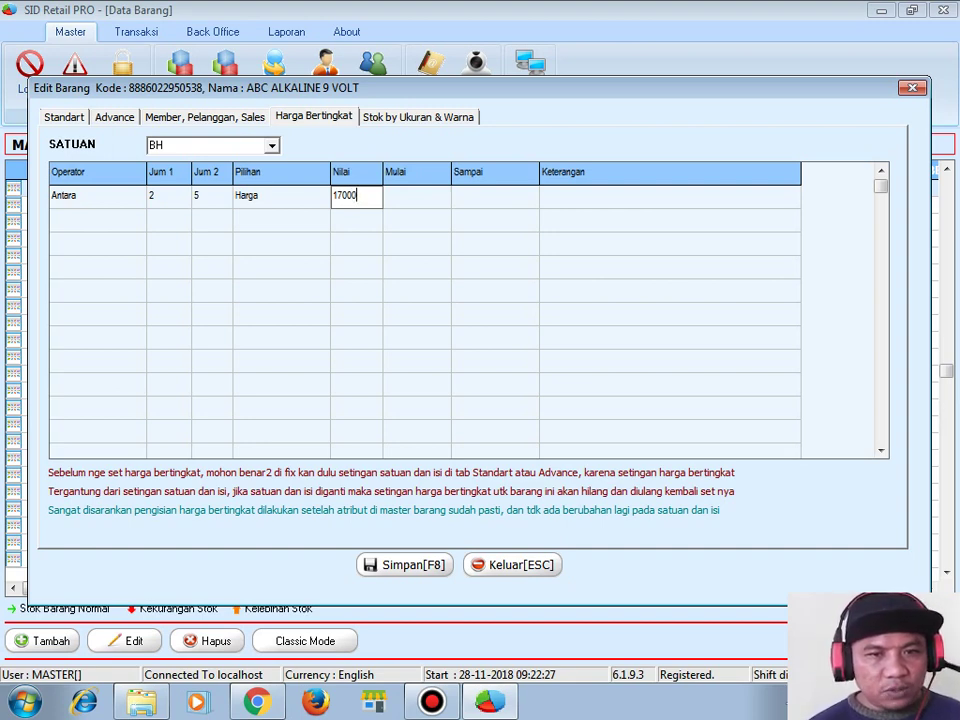
- Add a second tier with operator >, Jum 1 of 5, Jum 2 of 10, option Harga and value 16500
click(97, 220)
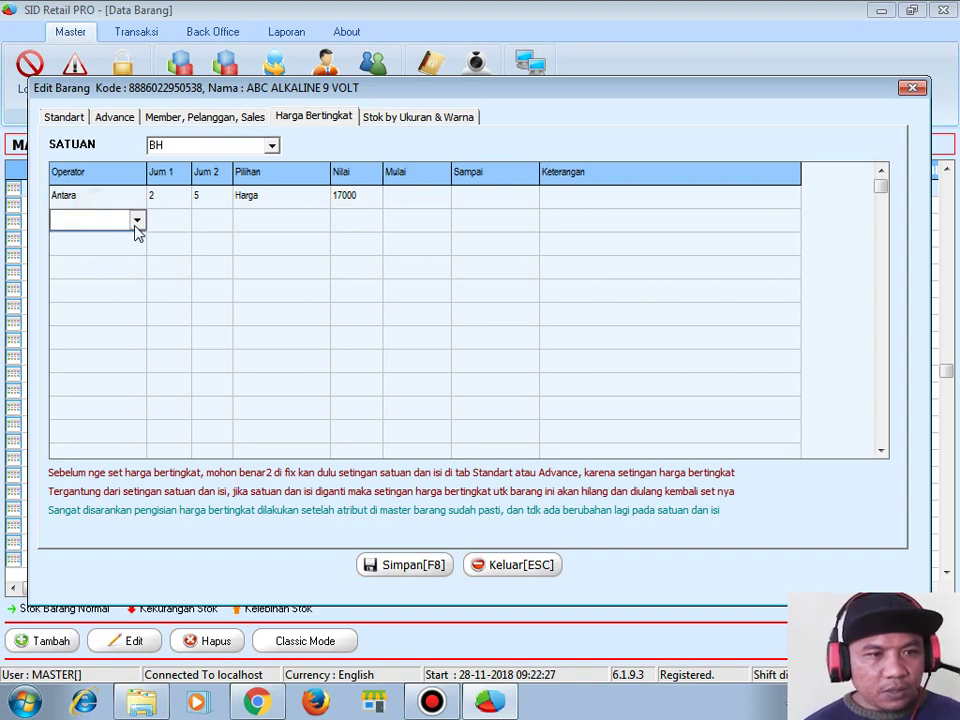
click(136, 219)
click(63, 255)
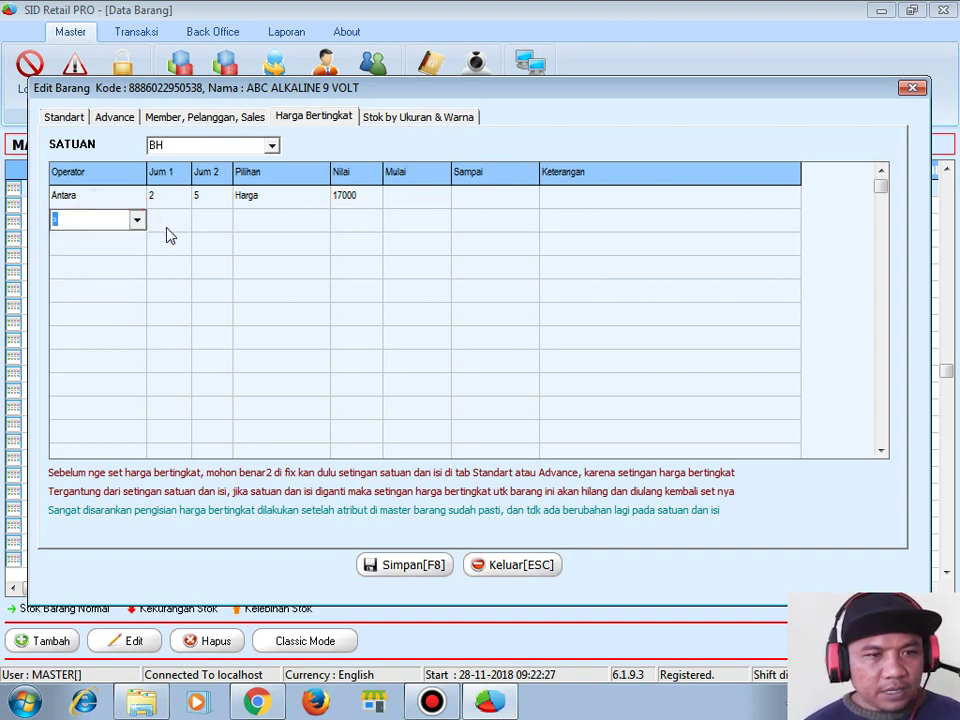
click(164, 220)
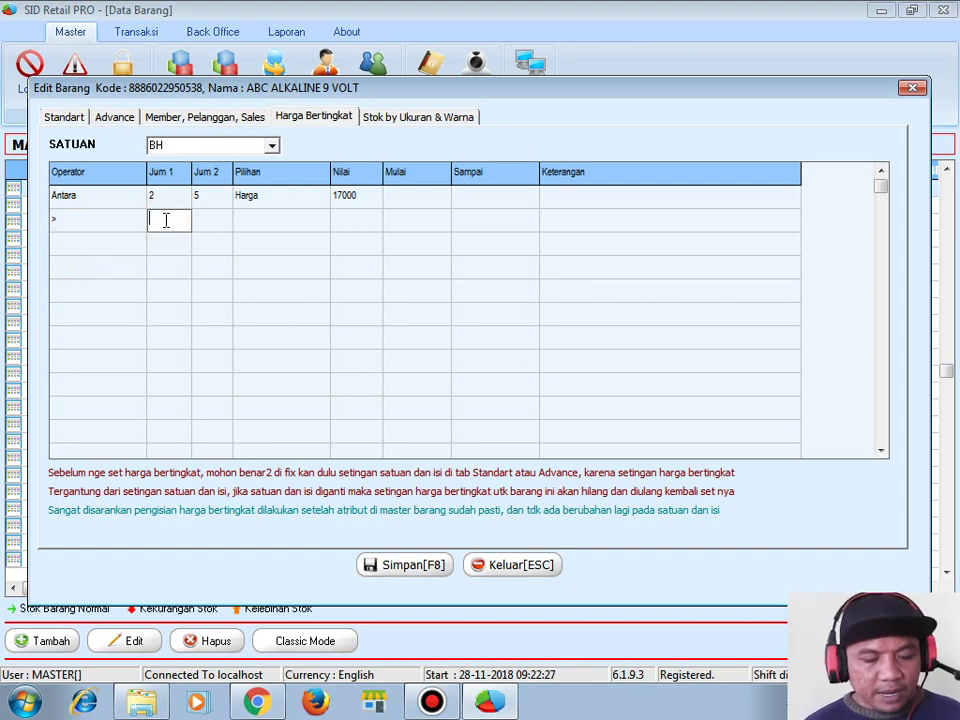
text(5)
click(200, 222)
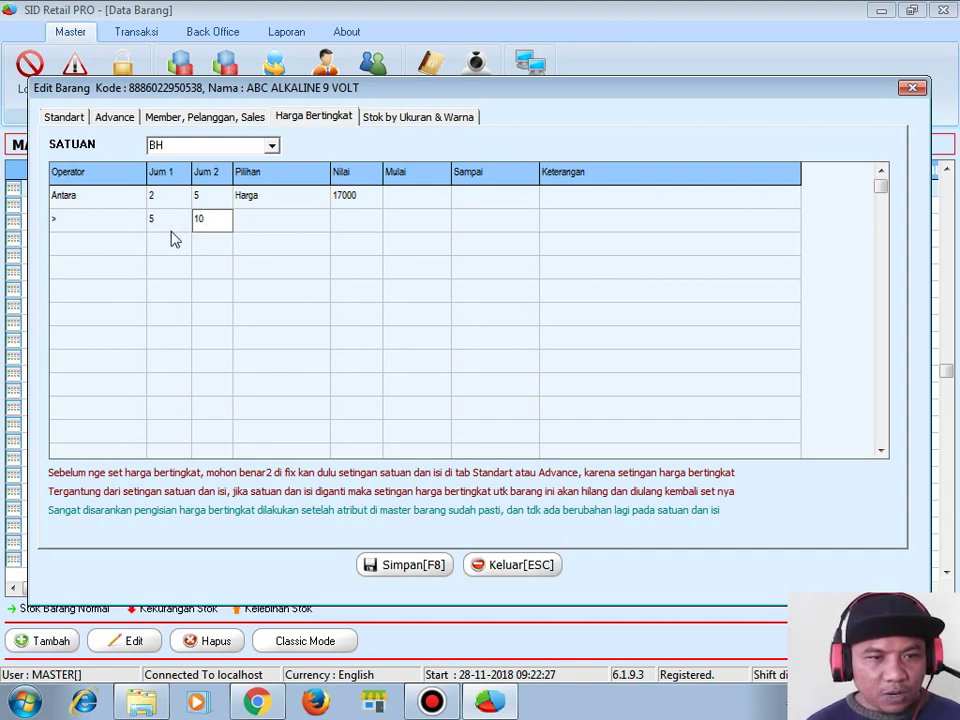
click(248, 219)
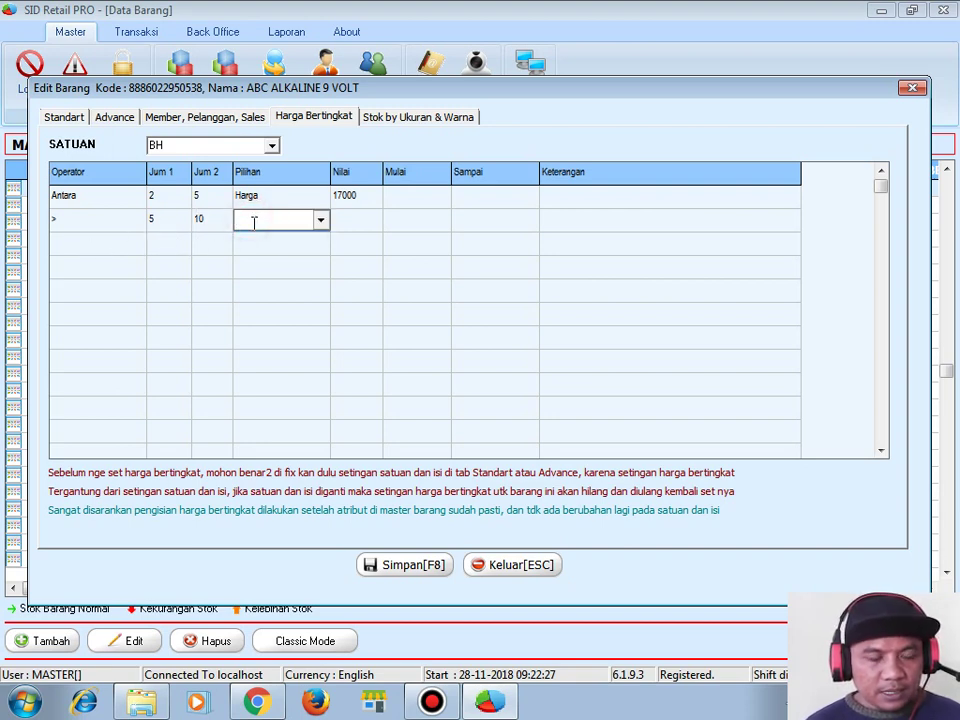
click(320, 219)
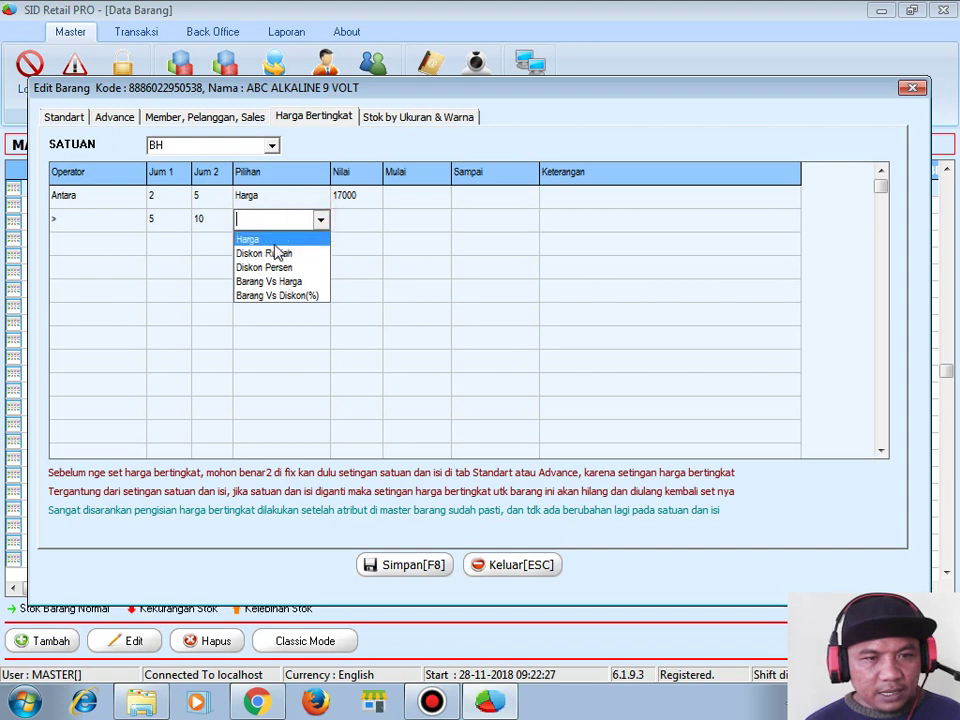
click(272, 240)
click(347, 218)
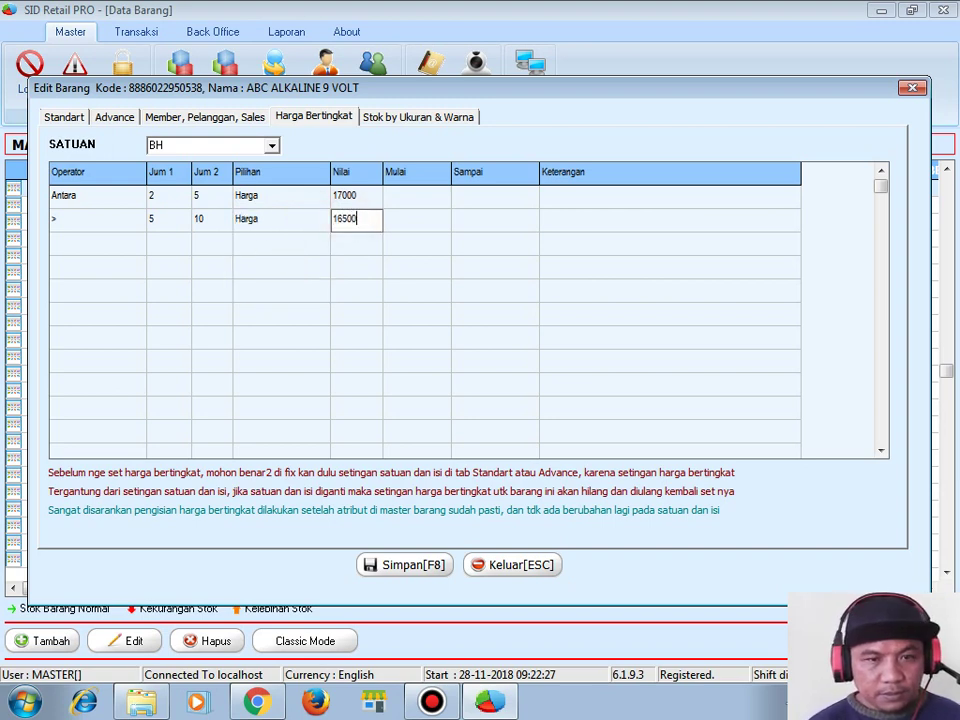
click(368, 197)
click(360, 218)
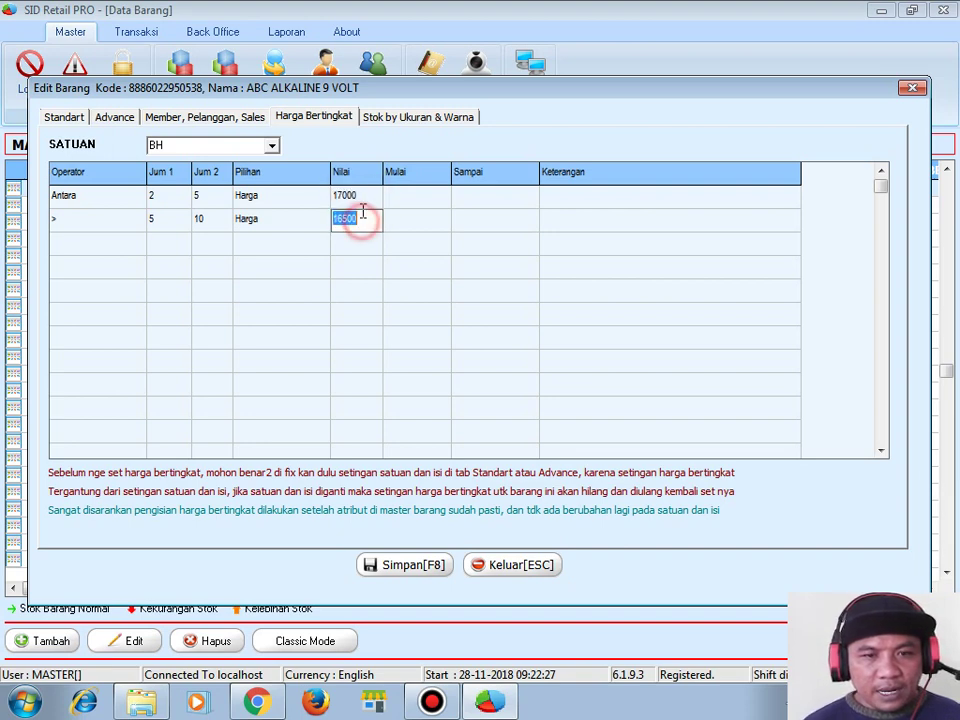
click(362, 199)
click(368, 218)
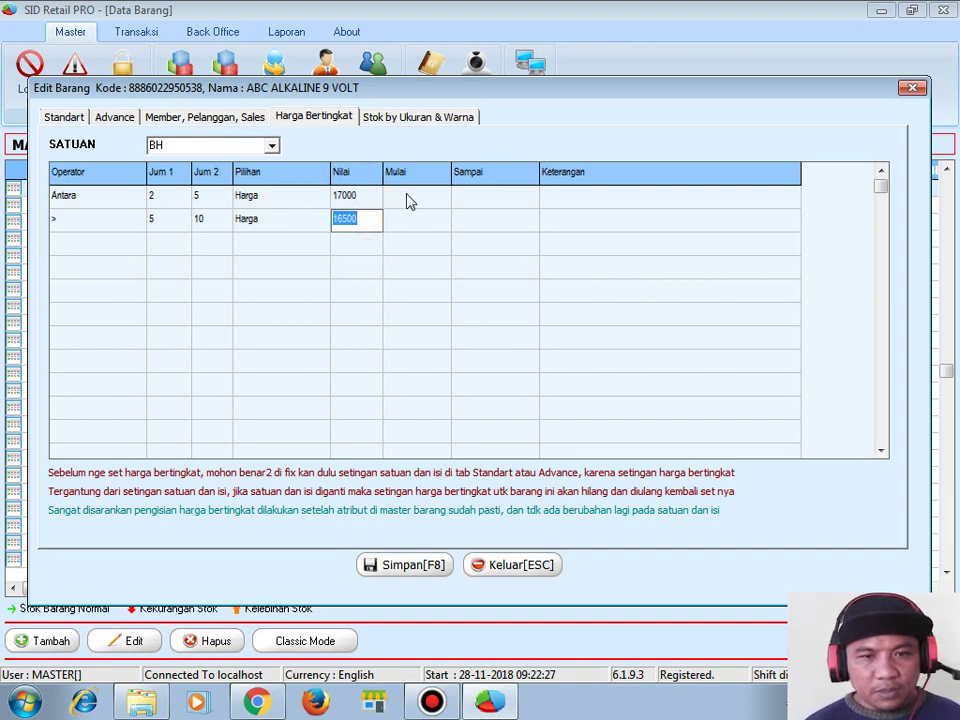
- Save the tiered prices of ABC ALKALINE 9 VOLT with the start and end dates left blank
click(407, 197)
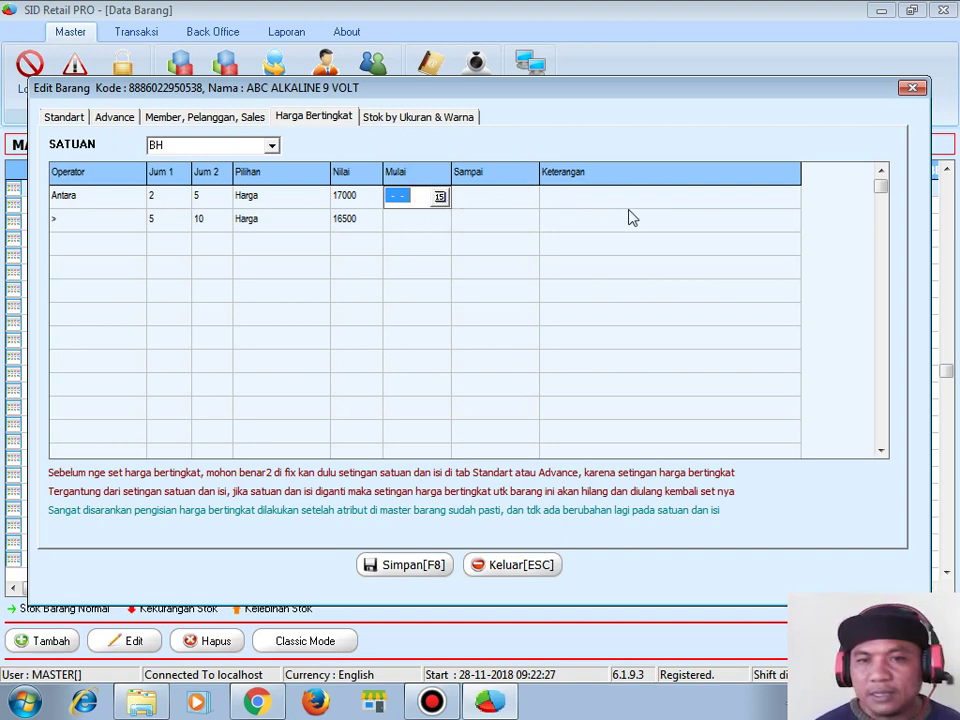
click(408, 567)
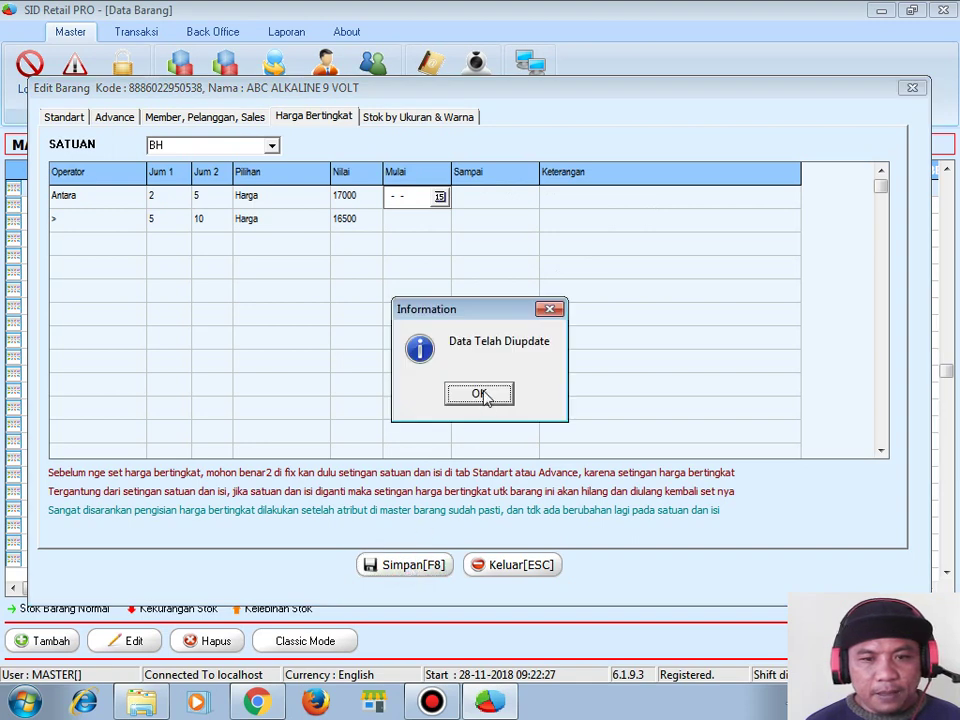
click(480, 394)
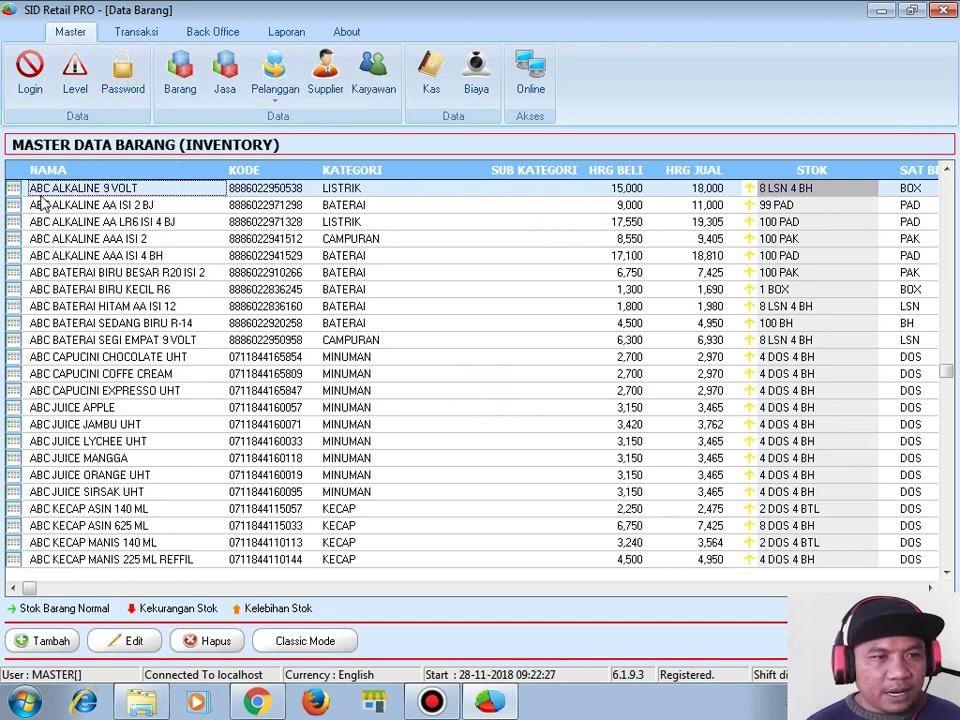
- Open the goods sales transactions and start a new store sale
click(142, 32)
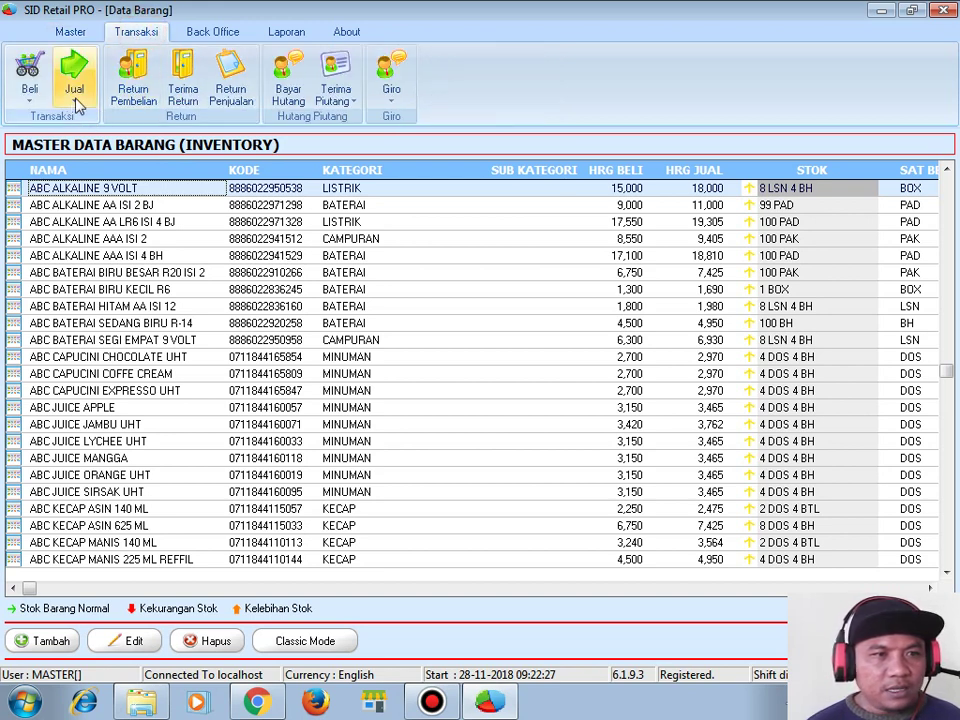
click(76, 95)
click(120, 120)
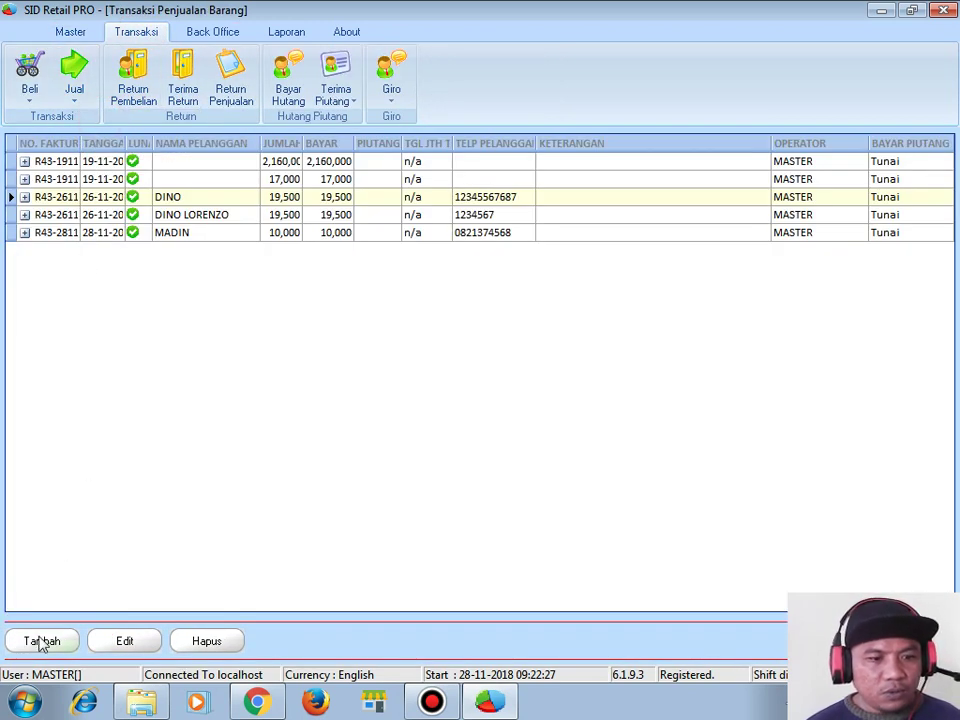
click(42, 642)
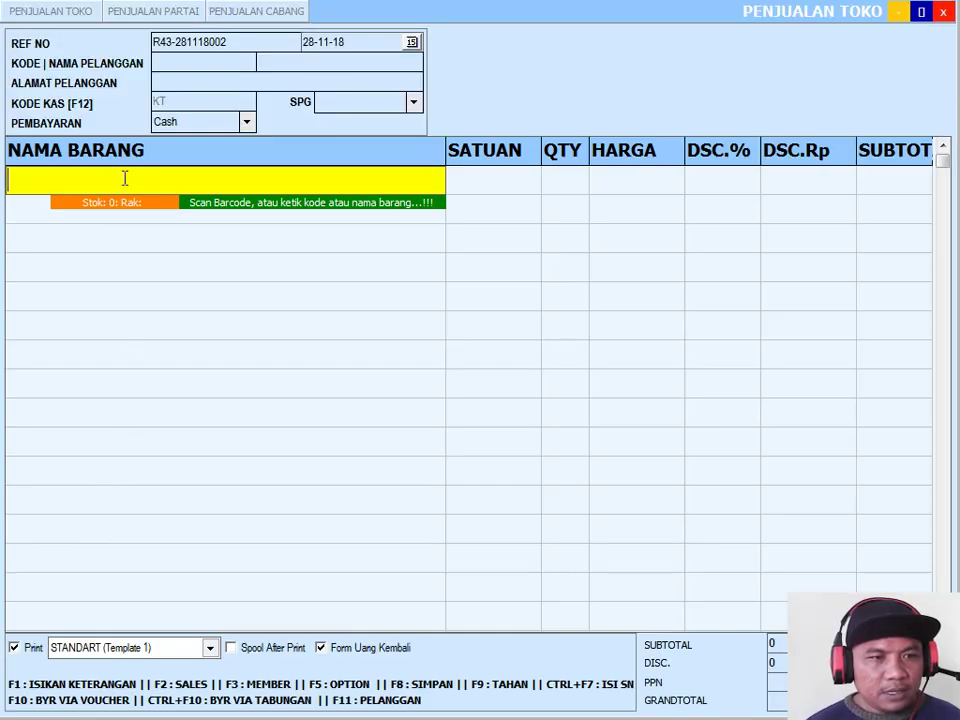
- Search the goods for abc and add ABC ALKALINE 9 VOLT to the store sale
click(125, 178)
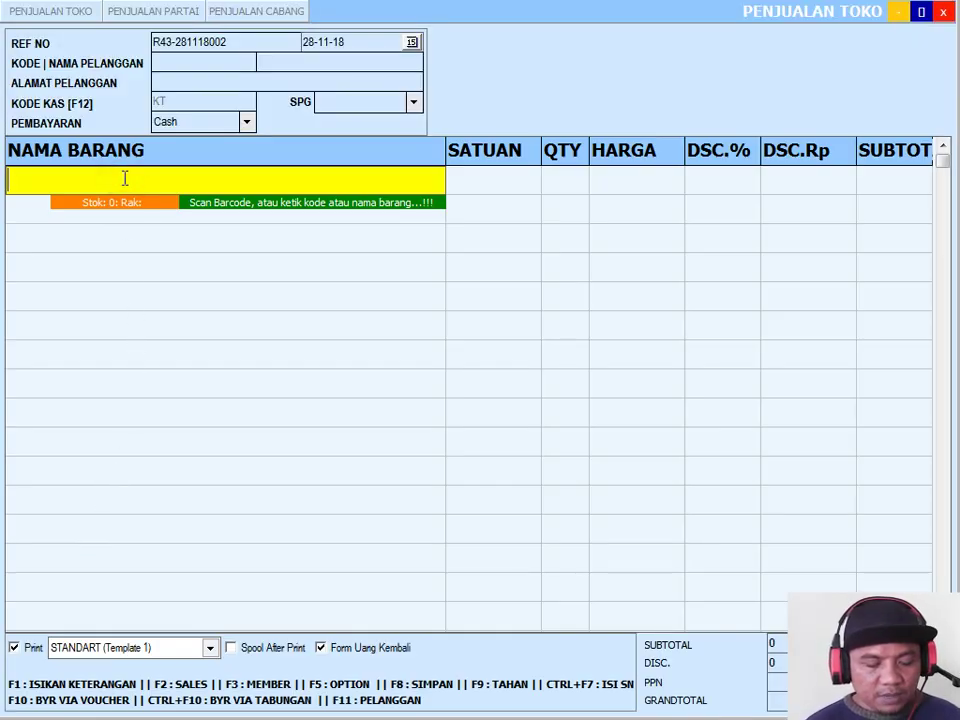
text(abc)
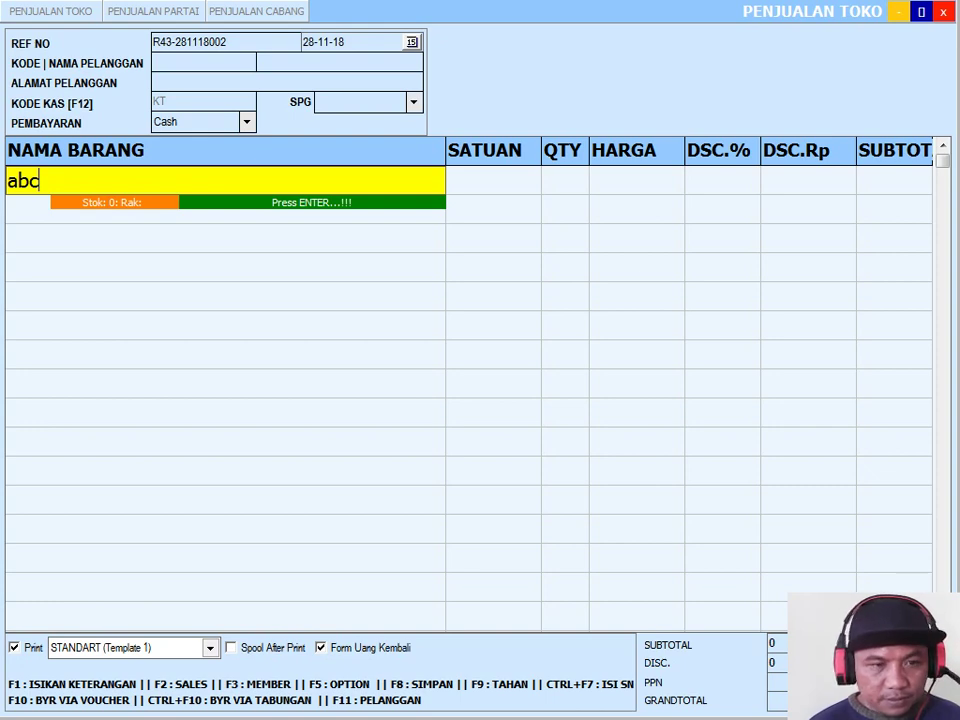
key(Return)
click(171, 205)
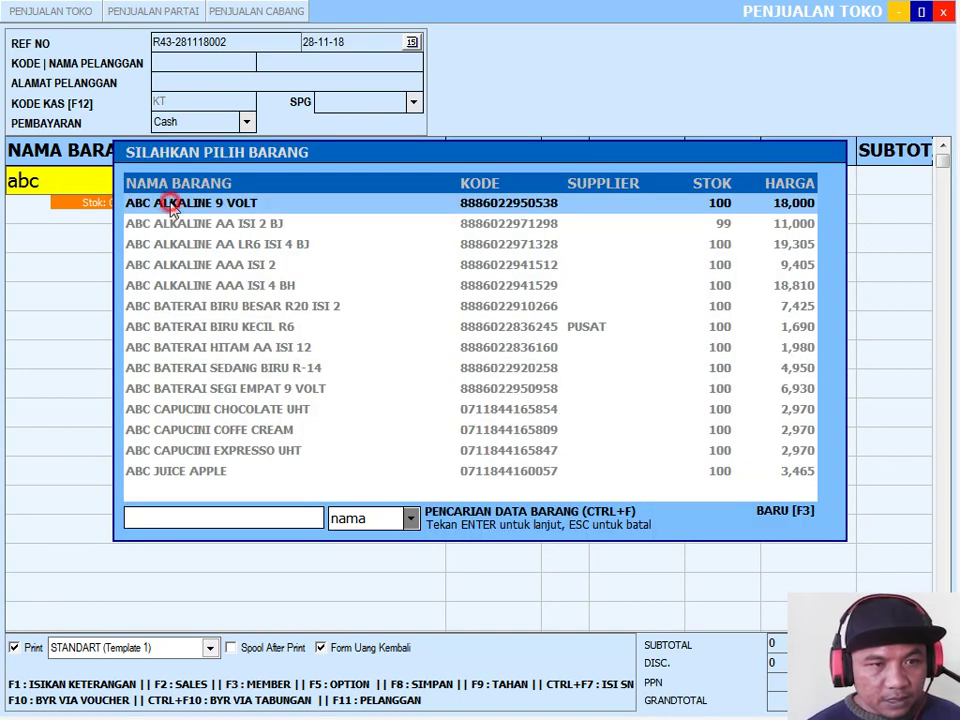
click(171, 205)
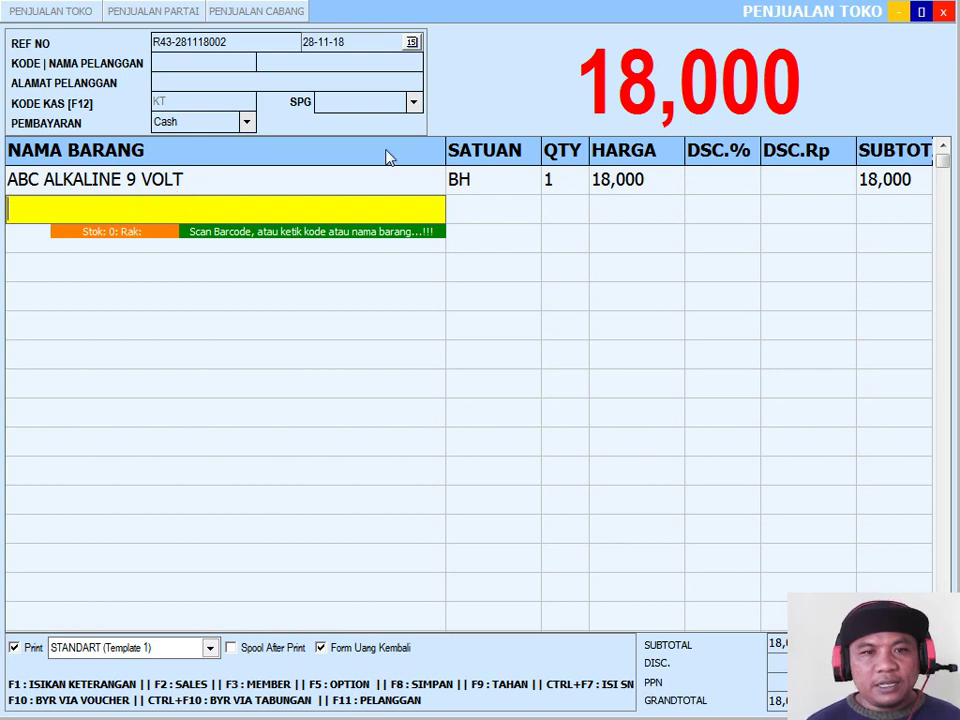
- Set the quantity of ABC ALKALINE 9 VOLT to 2 to try out the first price tier
click(506, 180)
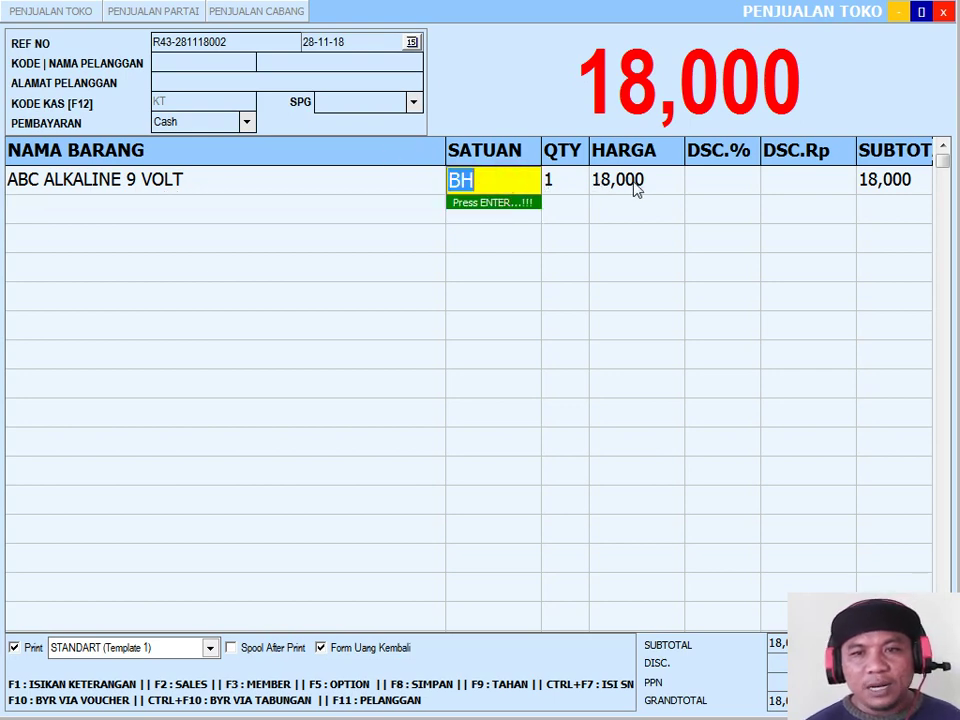
click(566, 183)
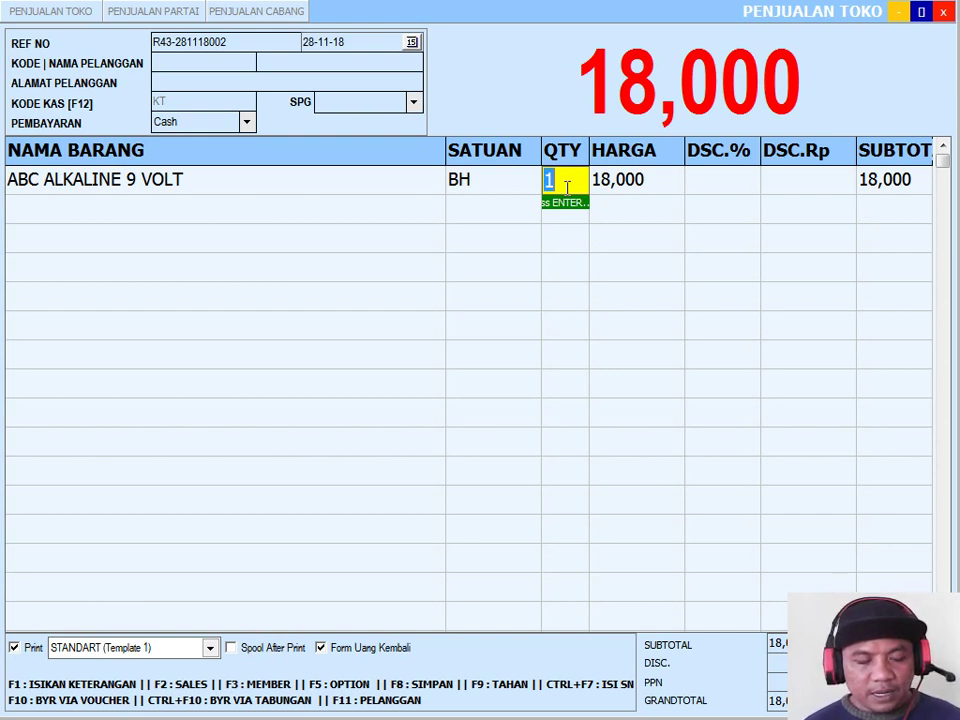
text(2)
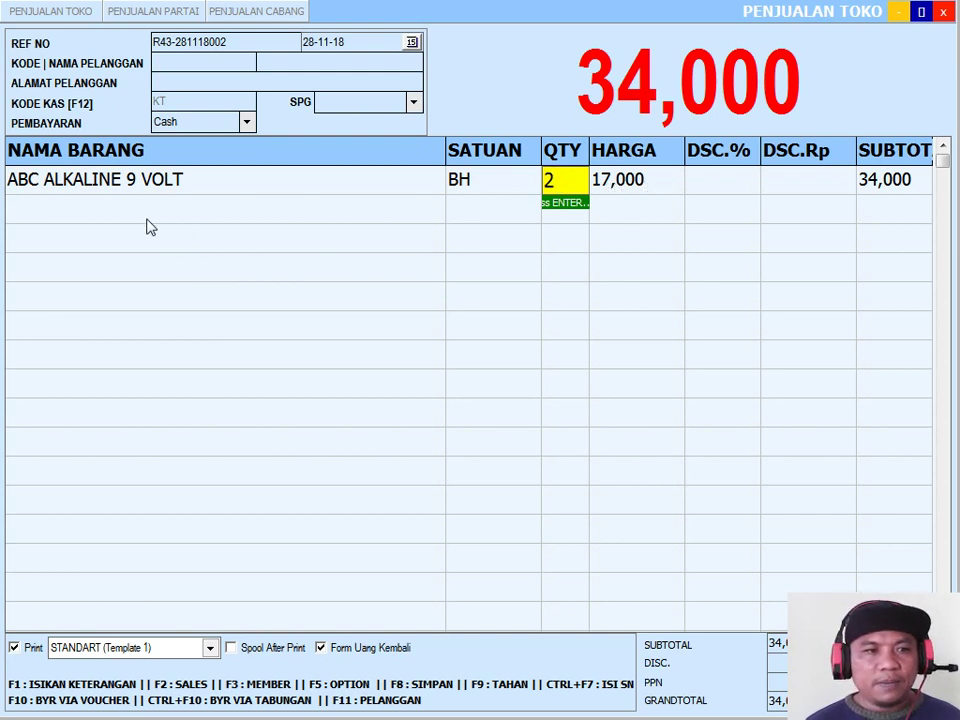
key(Return)
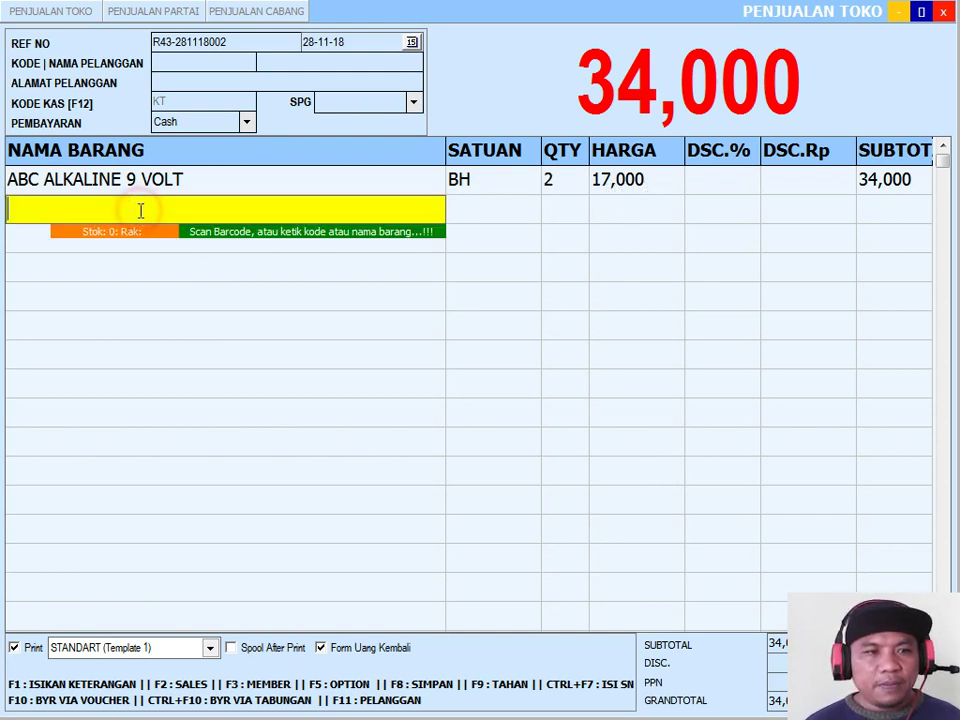
- Set the quantity of ABC ALKALINE 9 VOLT to 6 to try out the second price tier
click(562, 178)
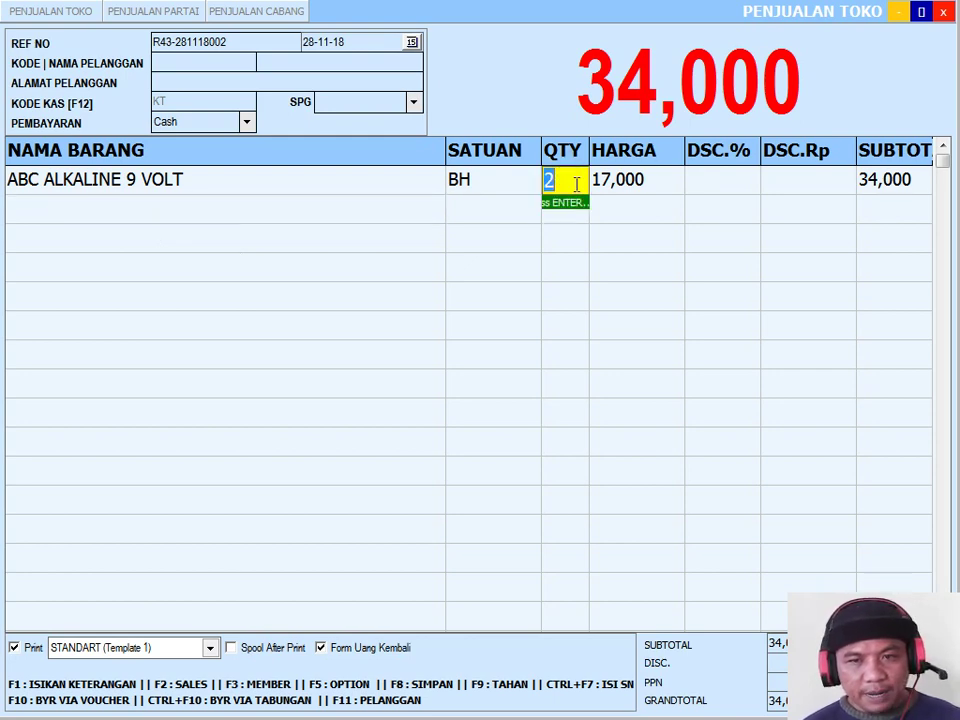
text(6)
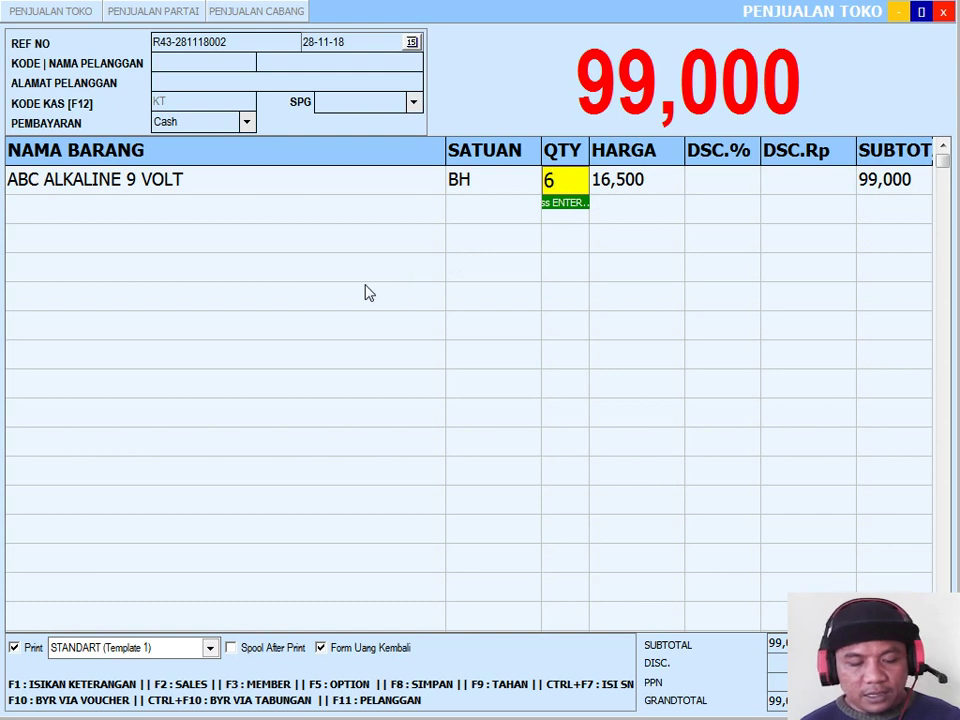
- Save the sale with a cash payment of 100,000 and decline printing the sales receipt
key(Return)
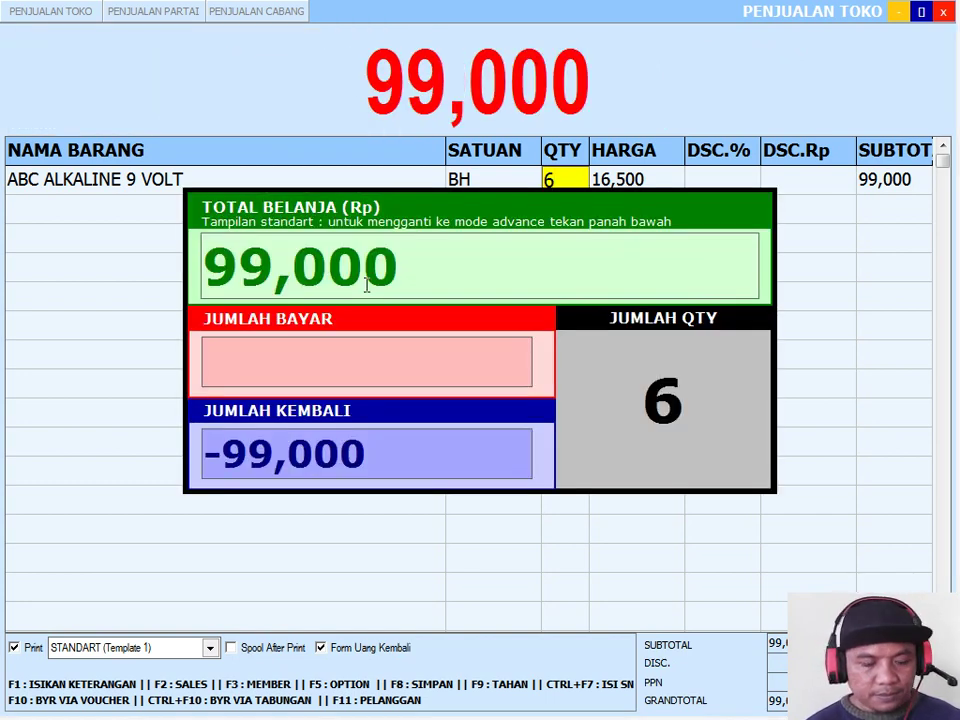
text(100,0)
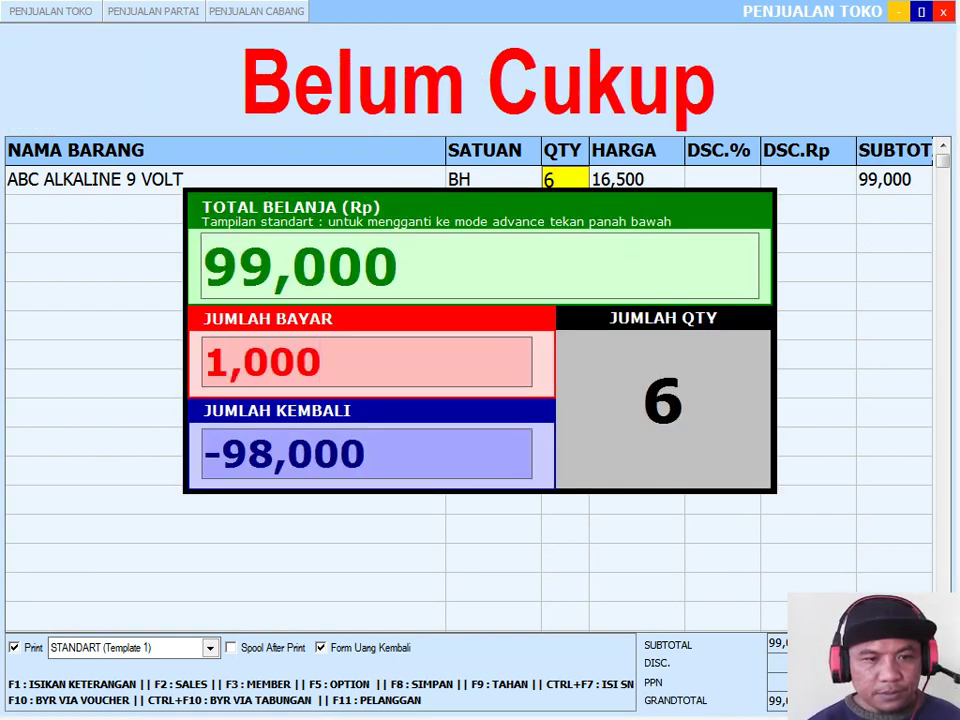
text(00)
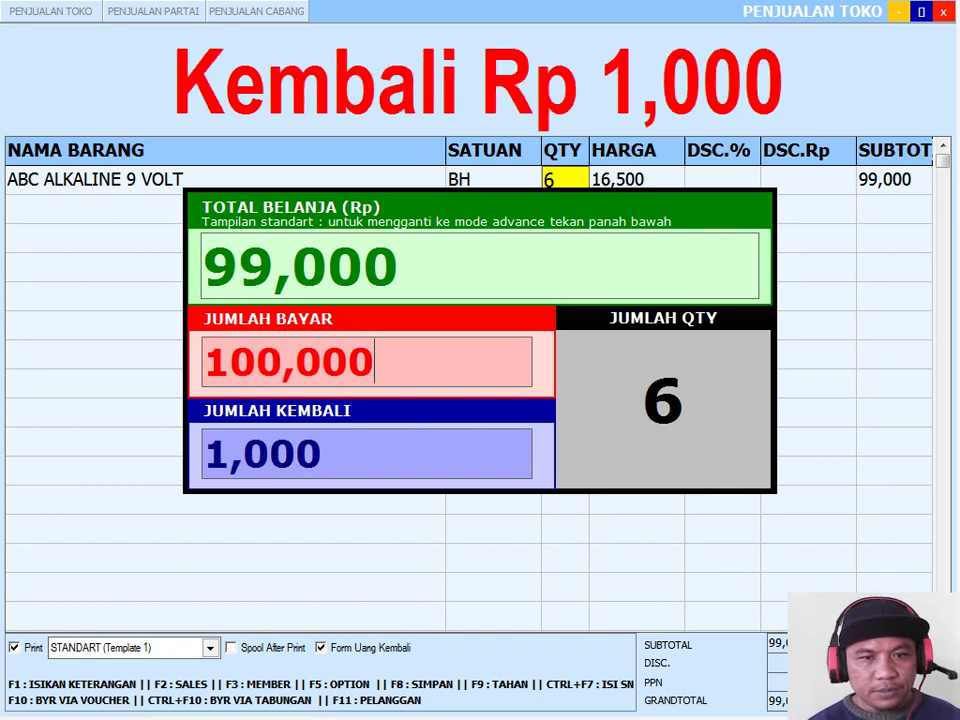
key(Return)
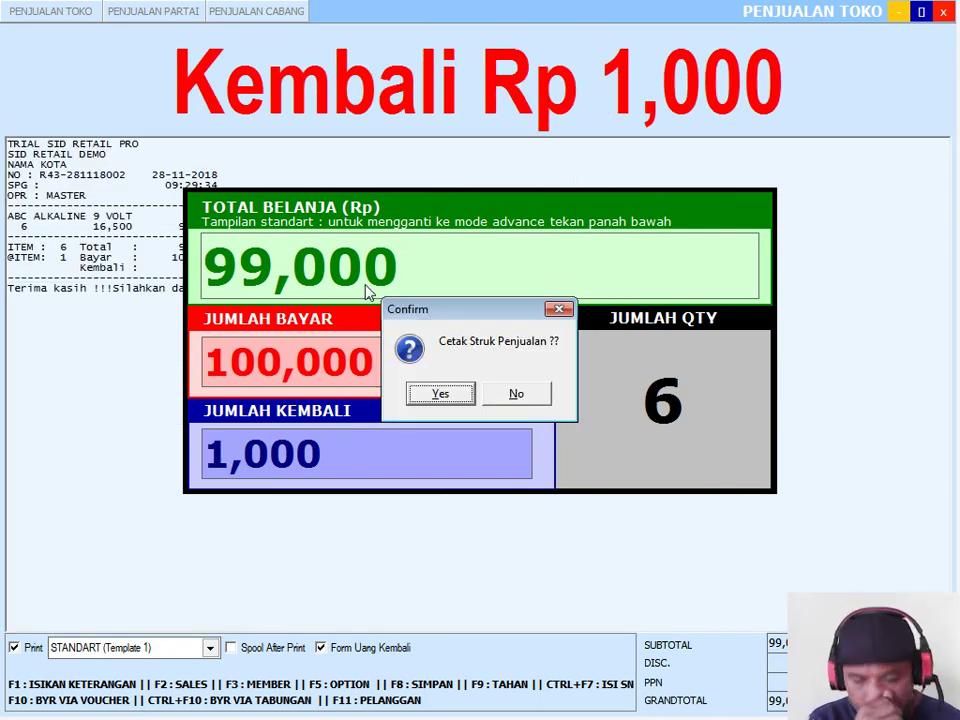
key(Tab)
key(Return)
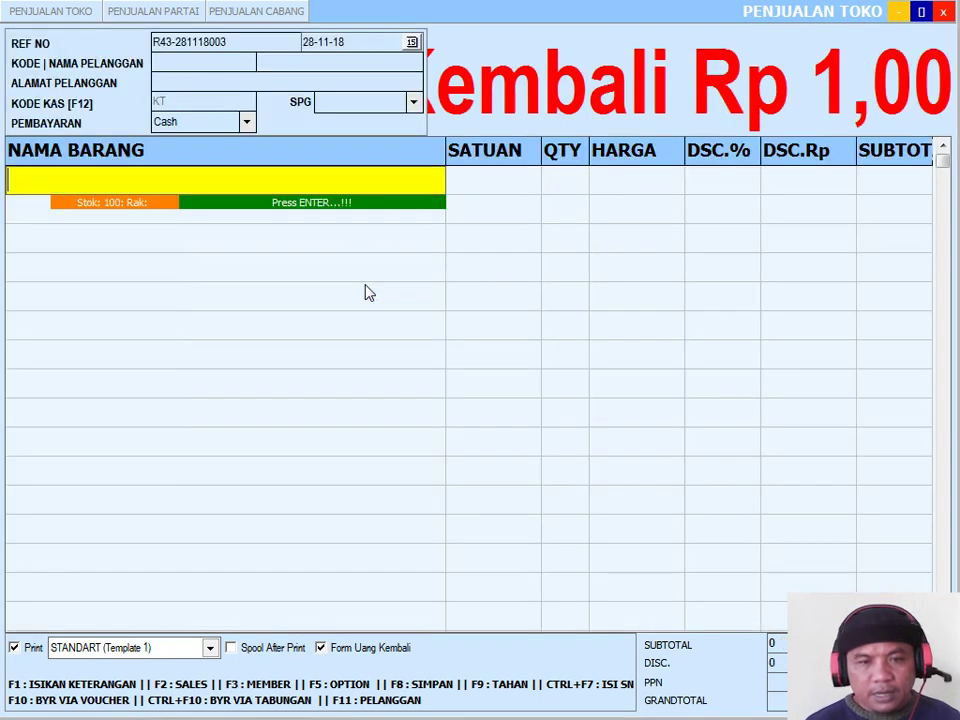